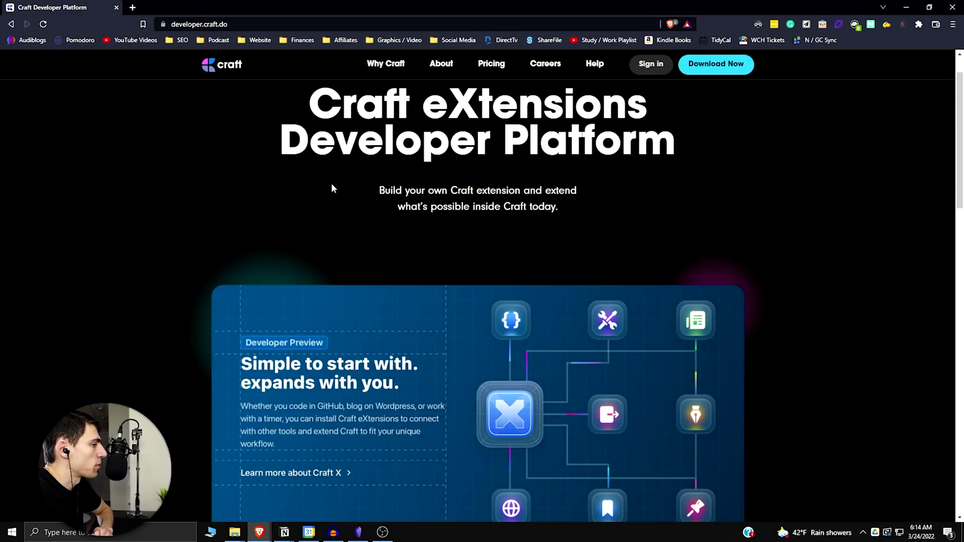
# Look through the Craft eXtensions Developer Platform page, covering the developer preview, GitHub, GitBook and Discourse sections.
pyautogui.scroll(-1, 329, 190)
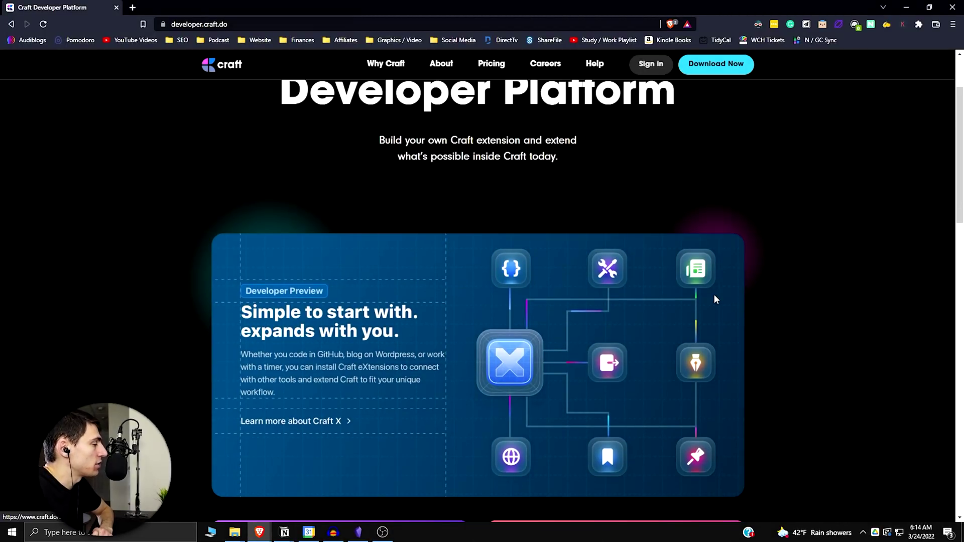
pyautogui.scroll(-2, 714, 295)
pyautogui.scroll(-1, 715, 297)
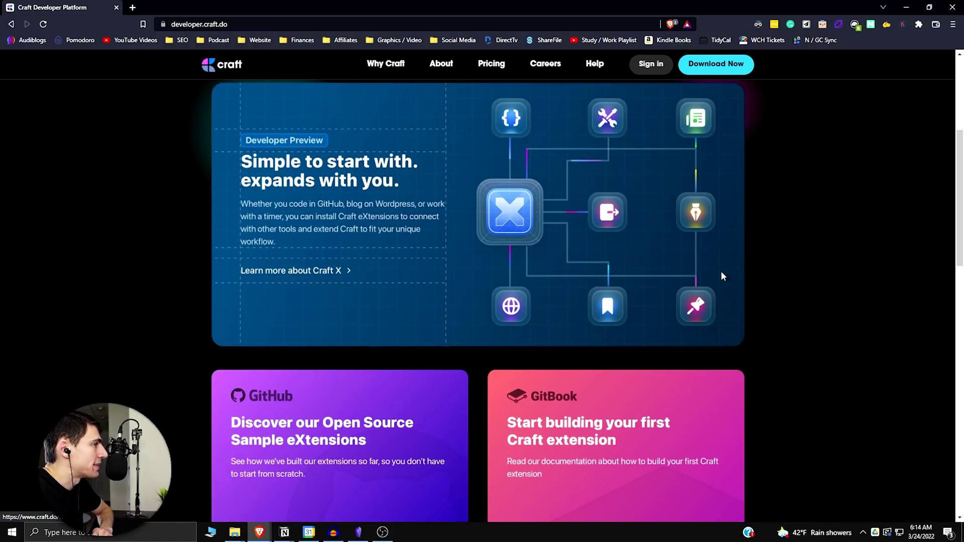
pyautogui.scroll(-4, 676, 252)
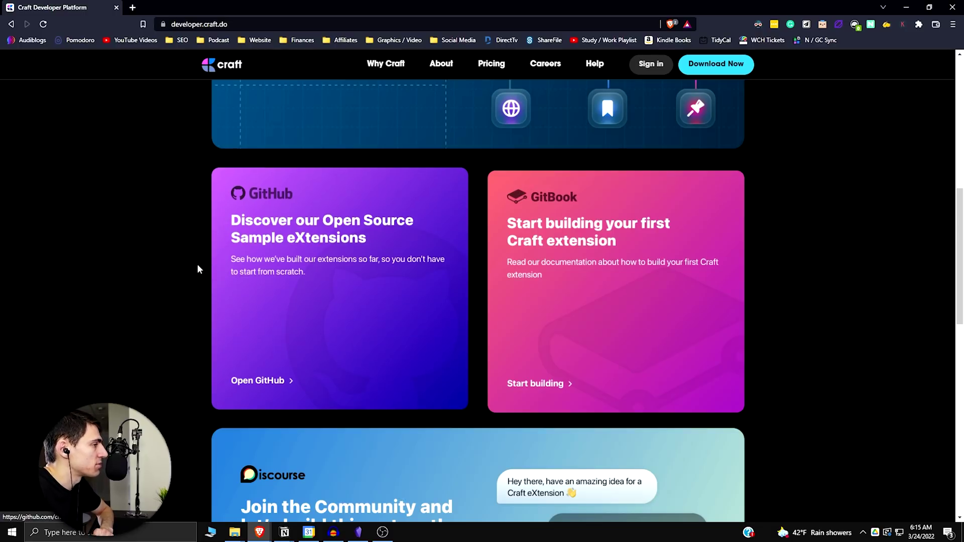
pyautogui.scroll(-1, 844, 279)
pyautogui.scroll(-3, 842, 276)
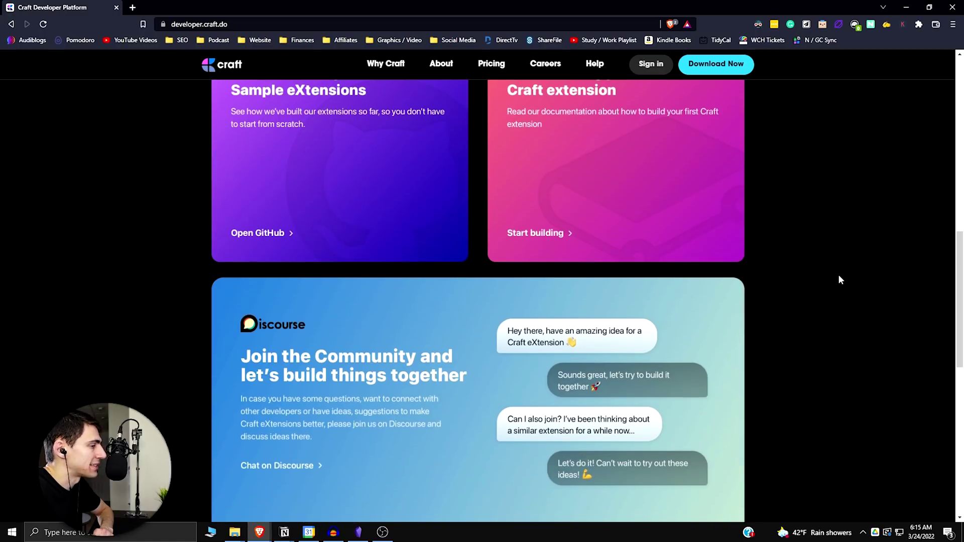
pyautogui.scroll(-2, 835, 270)
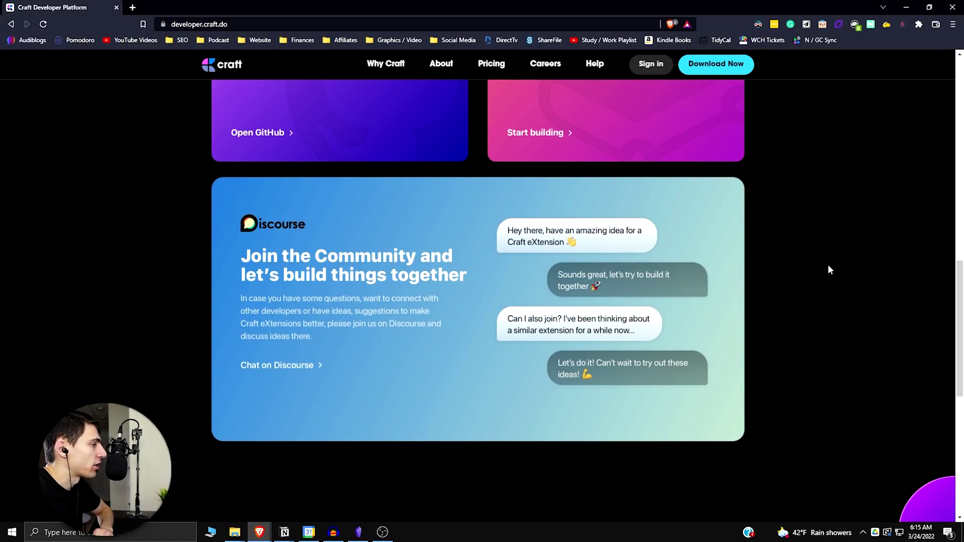
pyautogui.scroll(6, 828, 265)
pyautogui.scroll(5, 828, 270)
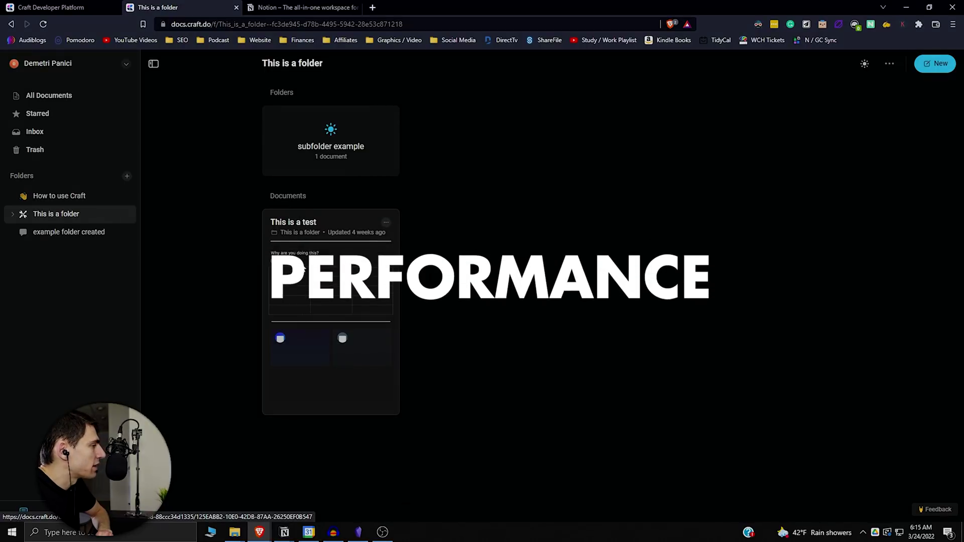
# Duplicate the "This is a test" document in the "This is a folder" folder.
pyautogui.rightClick(301, 267)
pyautogui.click(386, 223)
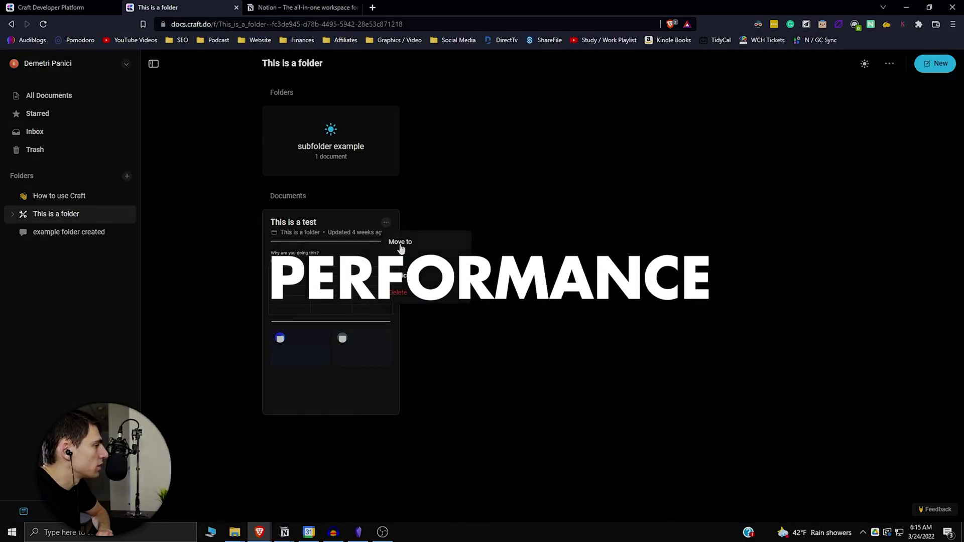
pyautogui.click(411, 276)
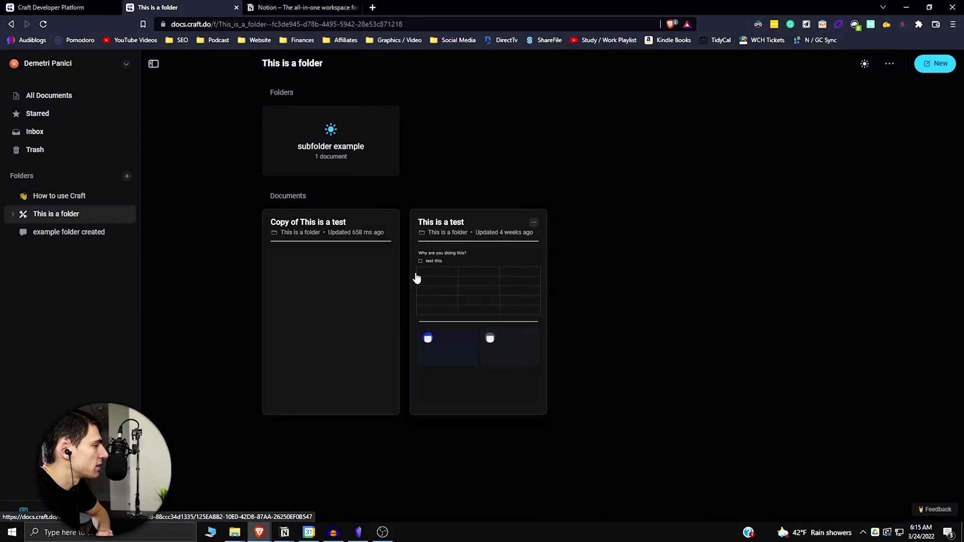
# Switch to Notion's Planning page and expand the Recurring Task Framework down to the Write 2 (Record) list.
pyautogui.click(253, 6)
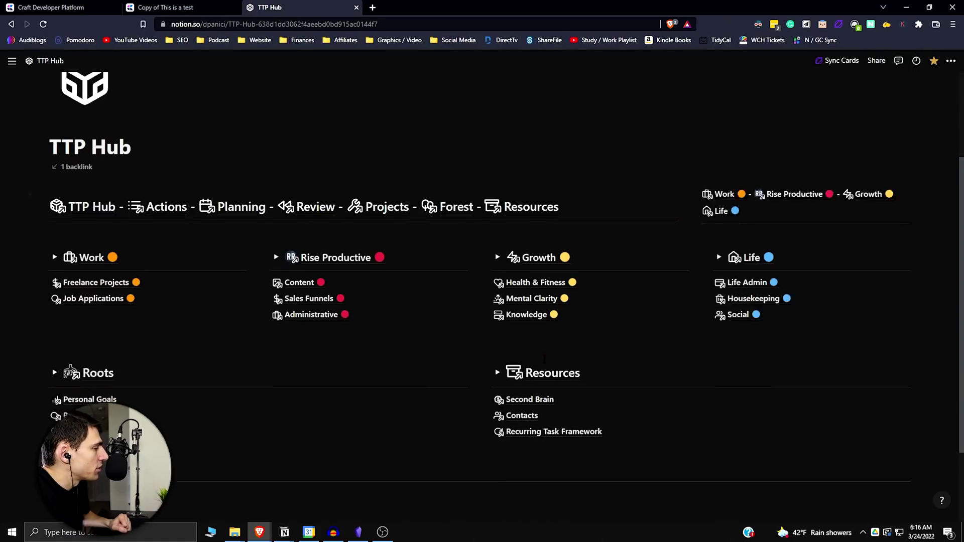
pyautogui.click(232, 187)
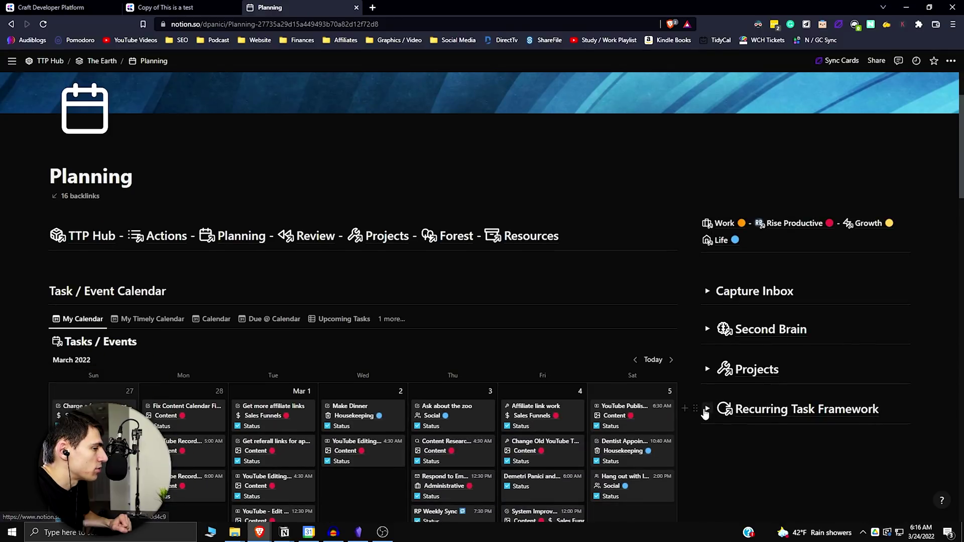
pyautogui.click(706, 411)
pyautogui.scroll(-4, 704, 374)
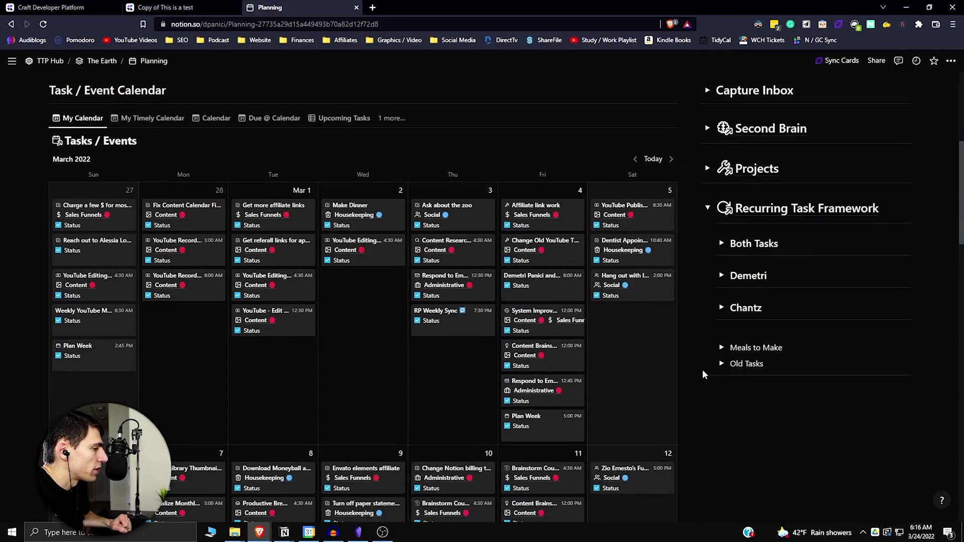
pyautogui.click(721, 277)
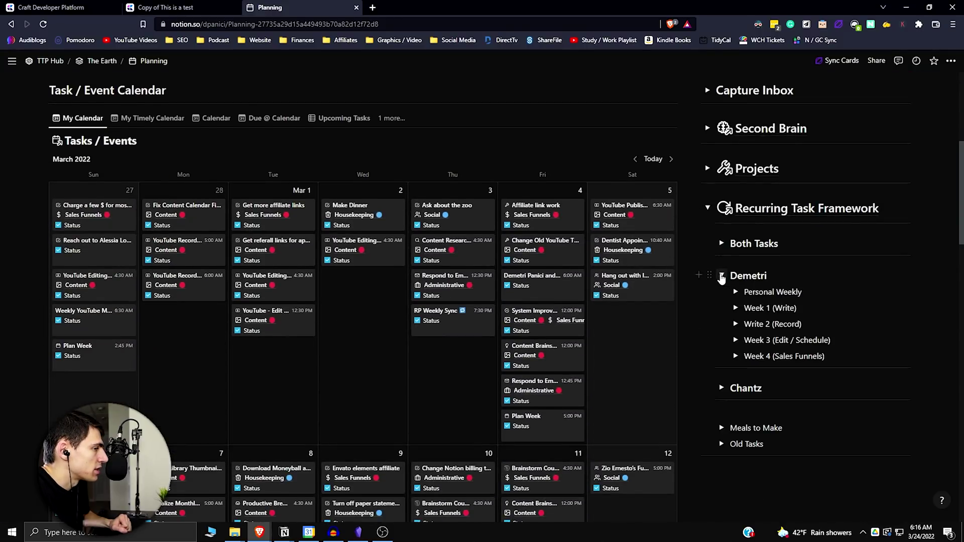
pyautogui.click(736, 324)
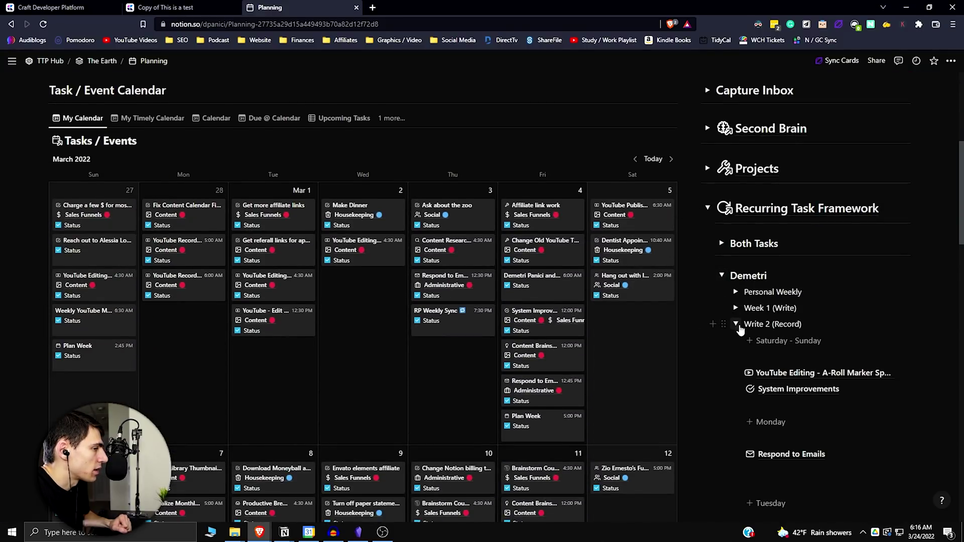
# Generate the Monday tasks from the template button under Write 2 (Record).
pyautogui.scroll(-1, 773, 361)
pyautogui.click(790, 377)
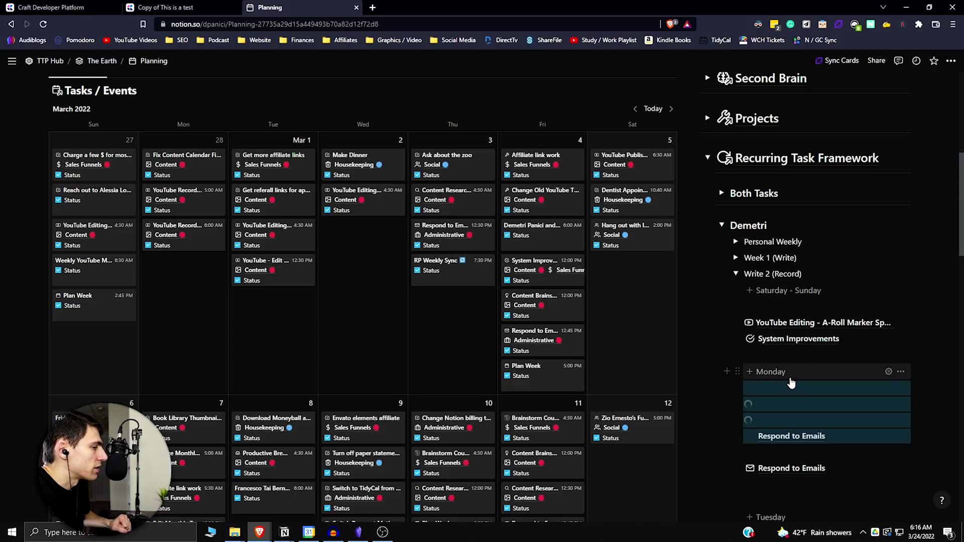
pyautogui.scroll(-2, 790, 381)
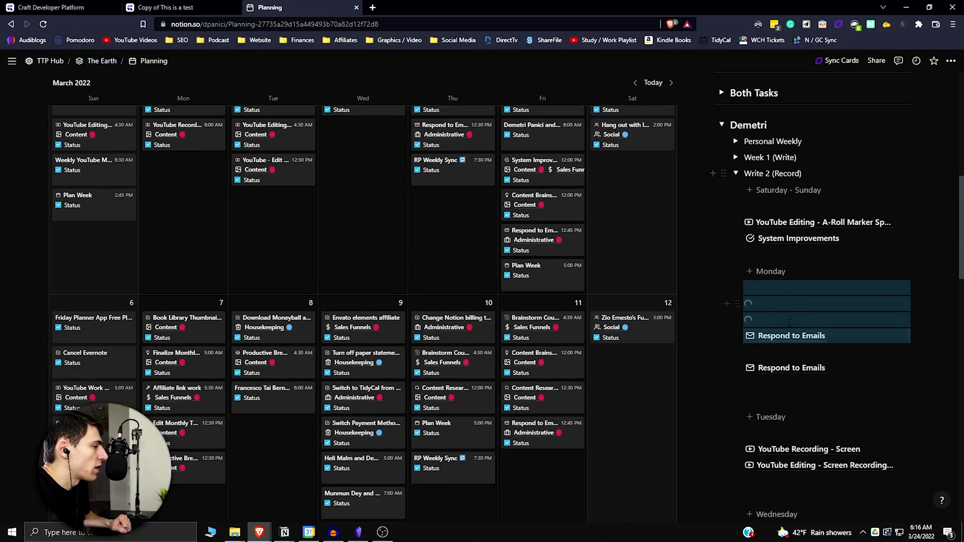
pyautogui.scroll(1, 789, 323)
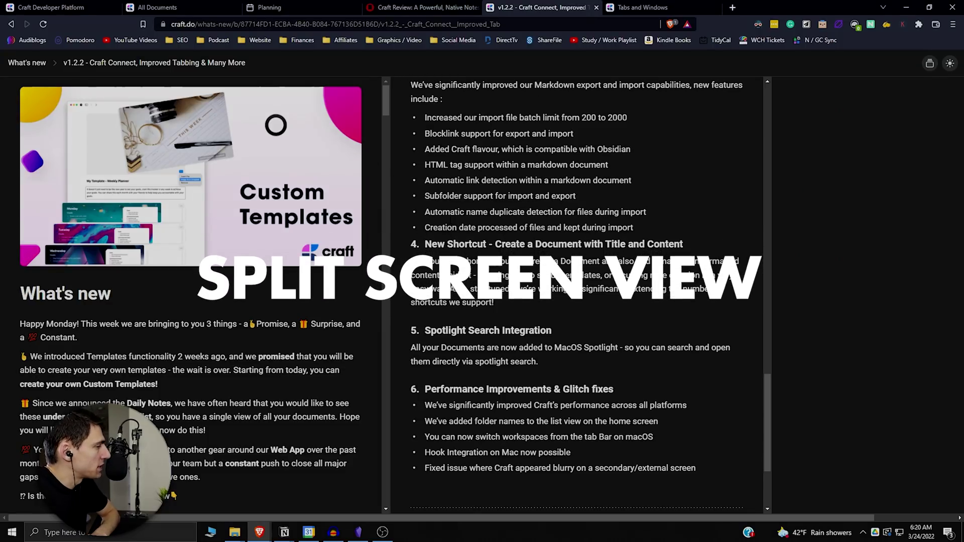
# Look over Craft's v1.2.2 release notes and toggle the display style of the side-by-side pages.
pyautogui.scroll(-3, 394, 237)
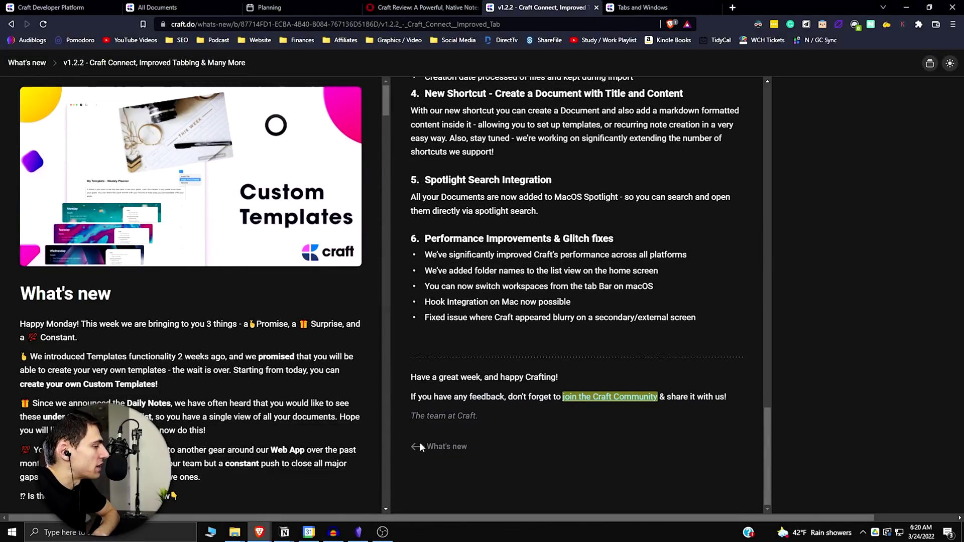
pyautogui.scroll(2, 501, 326)
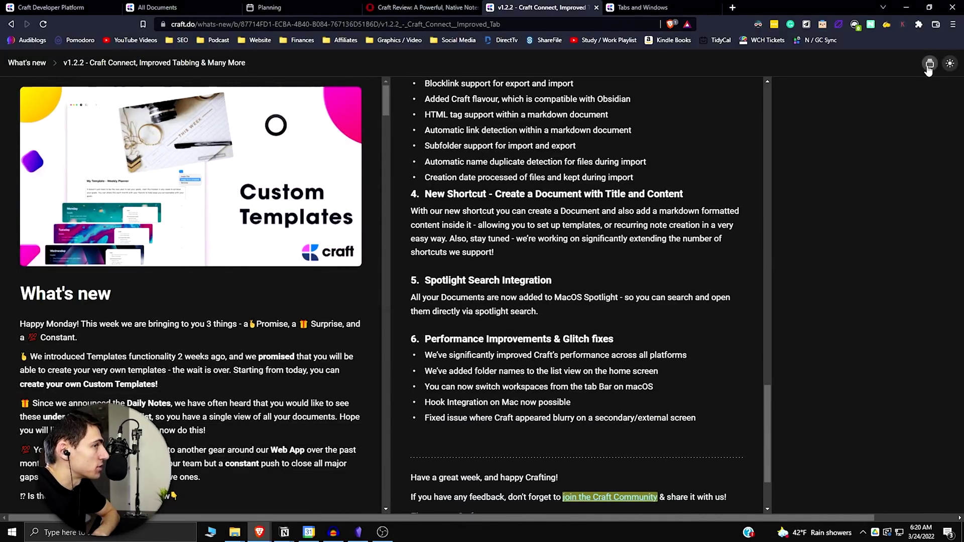
pyautogui.click(928, 68)
pyautogui.click(929, 69)
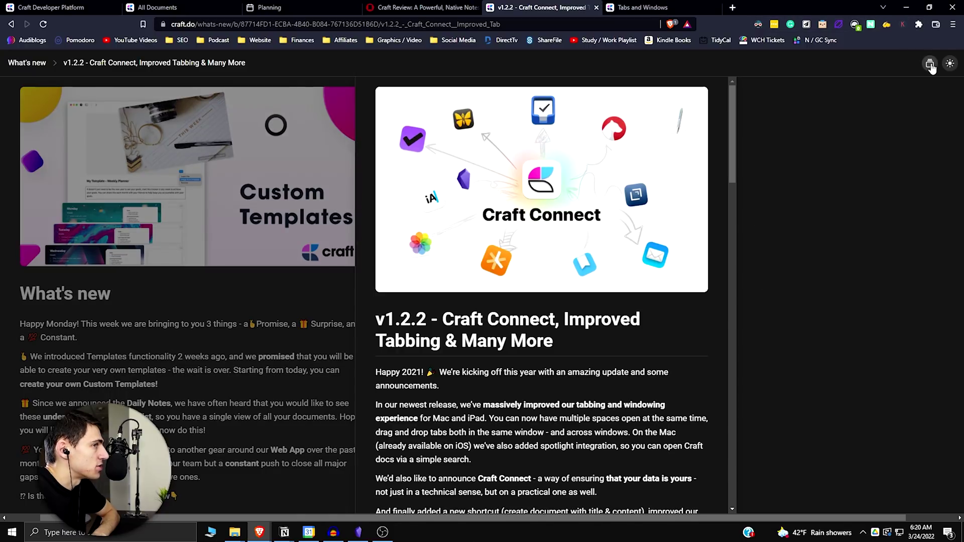
pyautogui.click(930, 65)
pyautogui.click(930, 64)
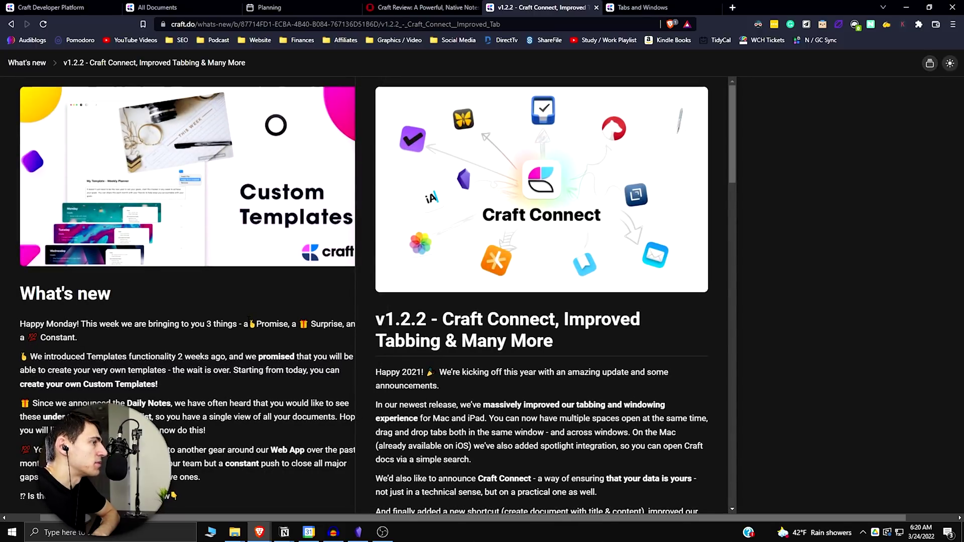
# Open the TTP Hub page in Notion, duplicate its browser tab, and return to Craft's v1.2.2 release notes.
pyautogui.click(338, 7)
pyautogui.scroll(8, 285, 244)
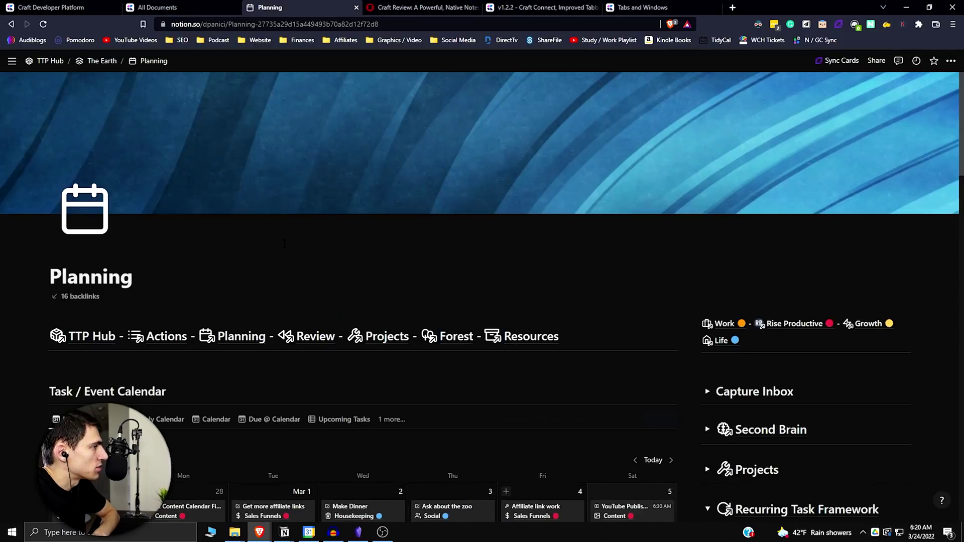
pyautogui.click(92, 336)
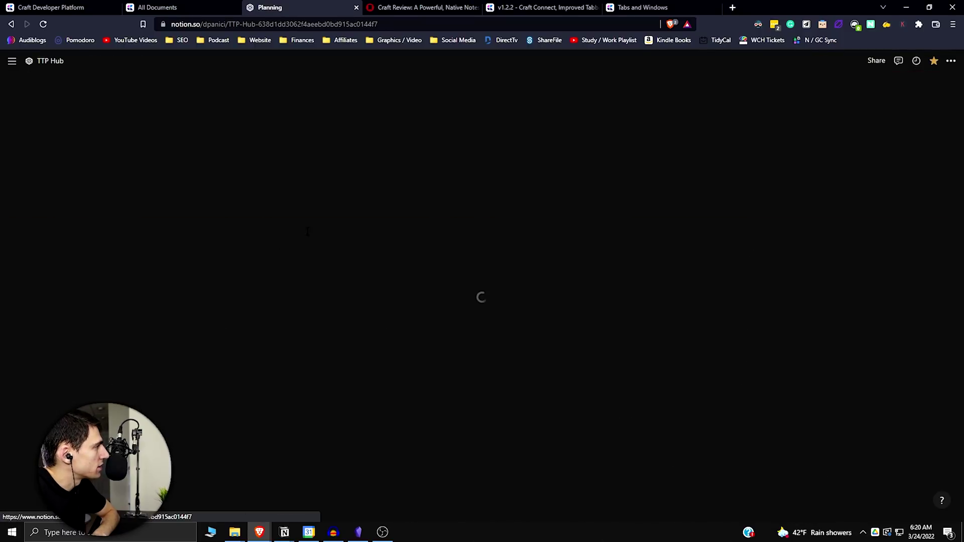
pyautogui.rightClick(322, 7)
pyautogui.click(344, 61)
pyautogui.click(647, 7)
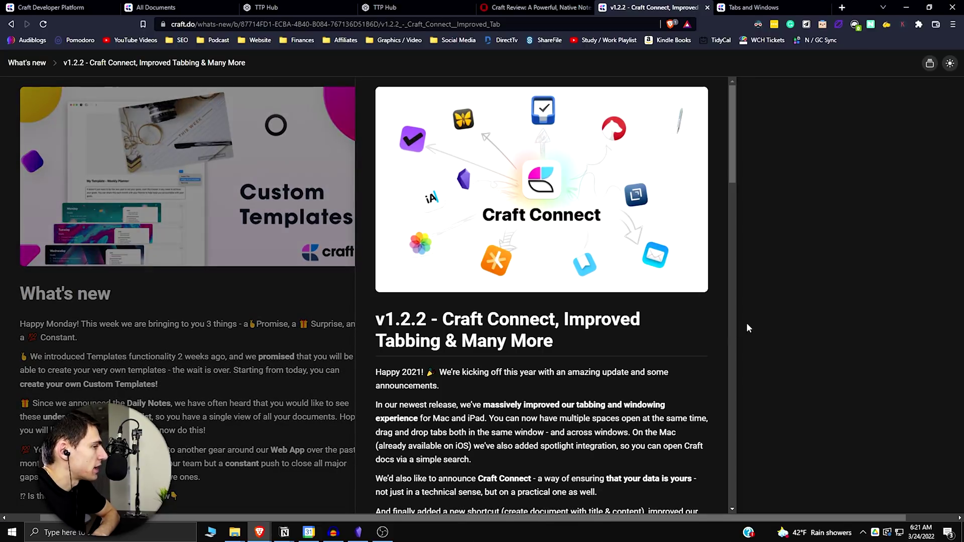
# Switch to Obsidian and open the Intentionalism note in a second pane beside the current one.
pyautogui.click(359, 533)
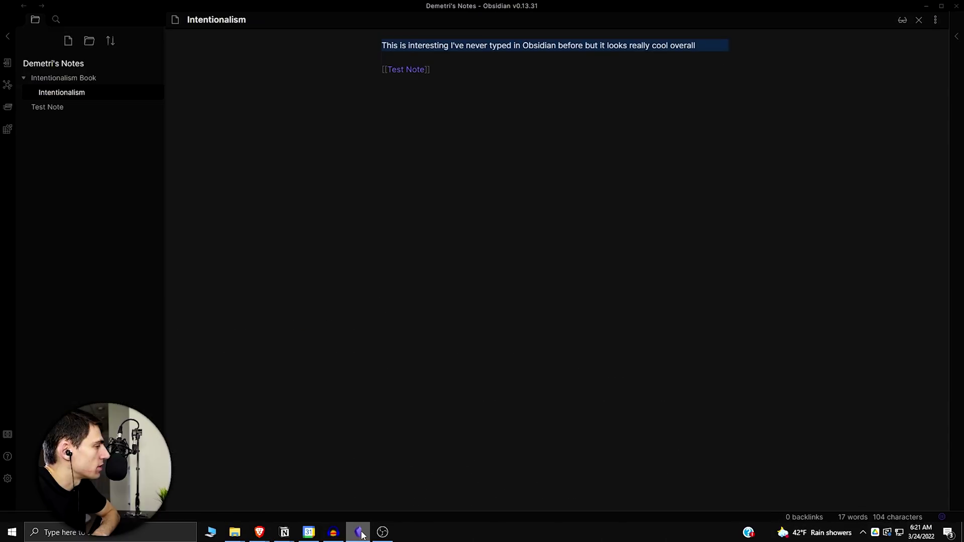
pyautogui.rightClick(78, 94)
pyautogui.click(101, 132)
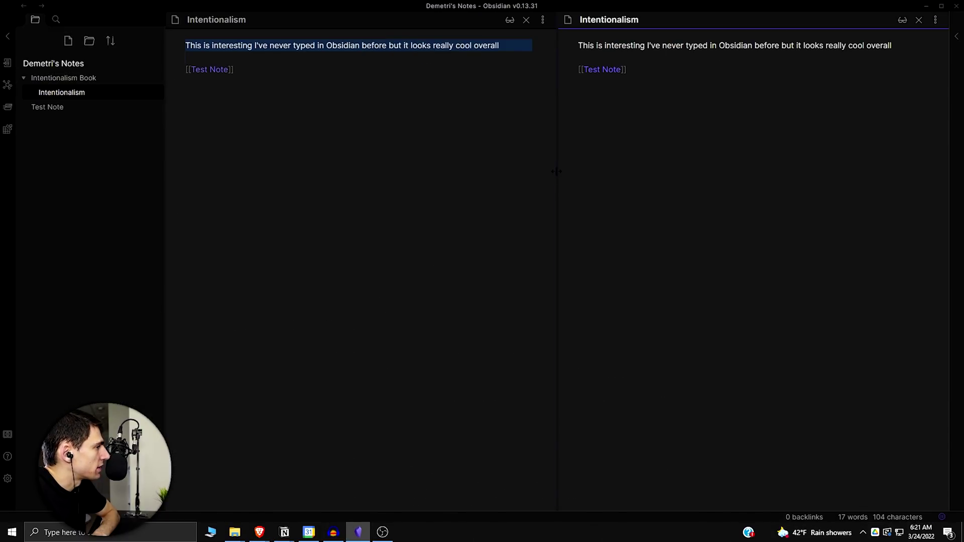
pyautogui.moveTo(556, 171); pyautogui.dragTo(565, 251)
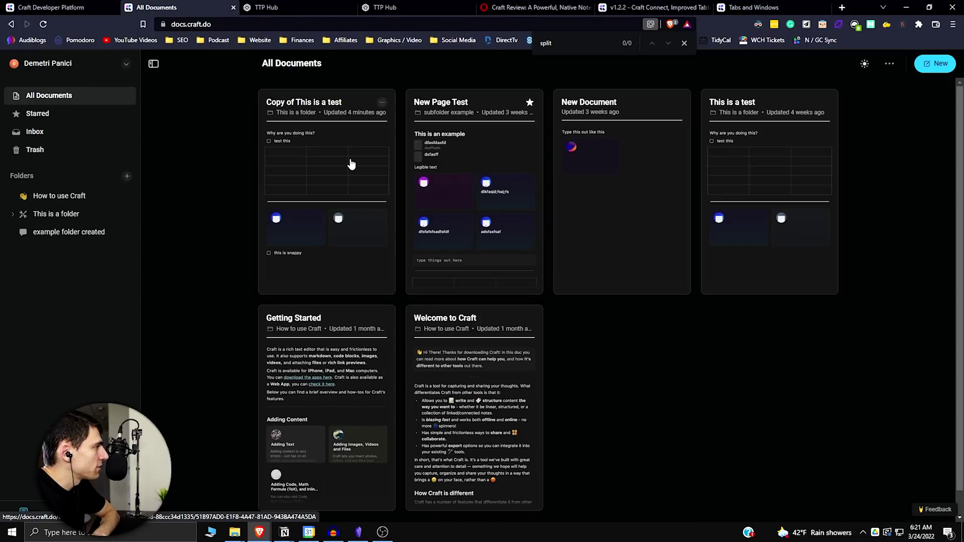
# Open the "Copy of This is a test" document in Craft and show its share and export options.
pyautogui.click(351, 161)
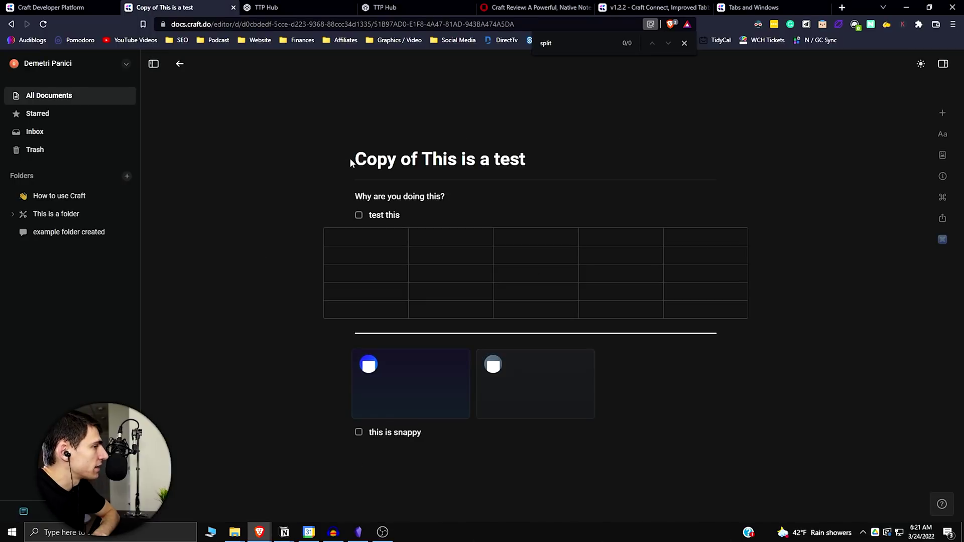
pyautogui.click(684, 43)
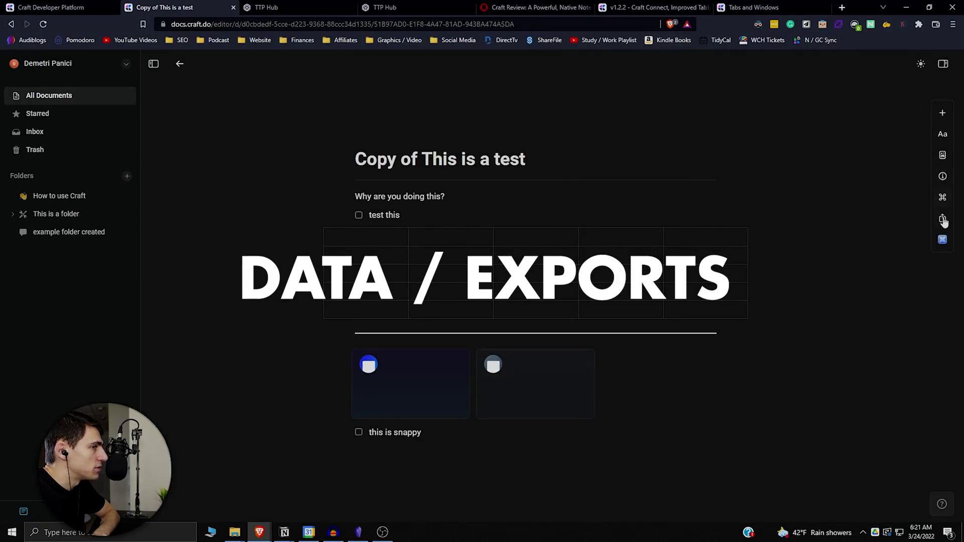
pyautogui.click(943, 218)
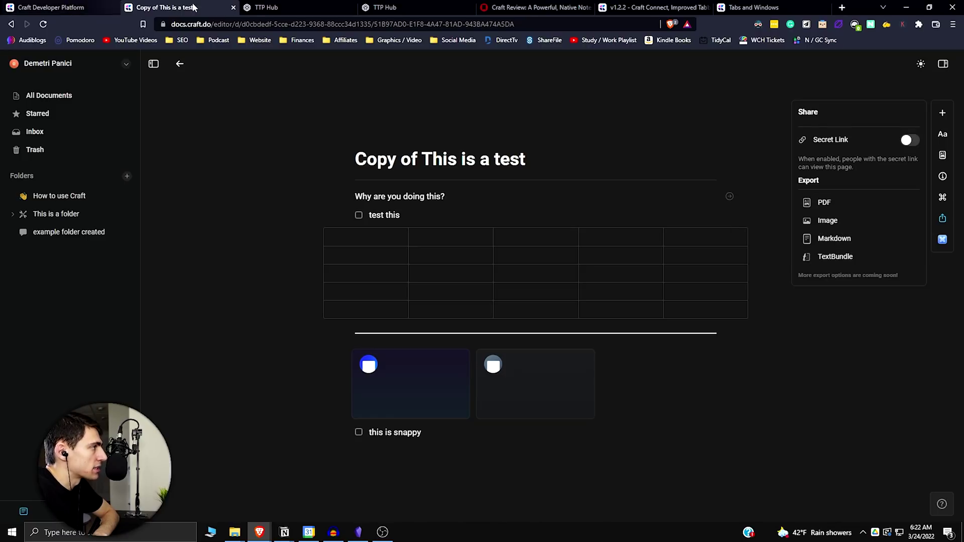
# Check the sharing options and export formats of Notion's TTP Hub page, and return to the Craft document.
pyautogui.hotkey('ctrl', 'Tab')
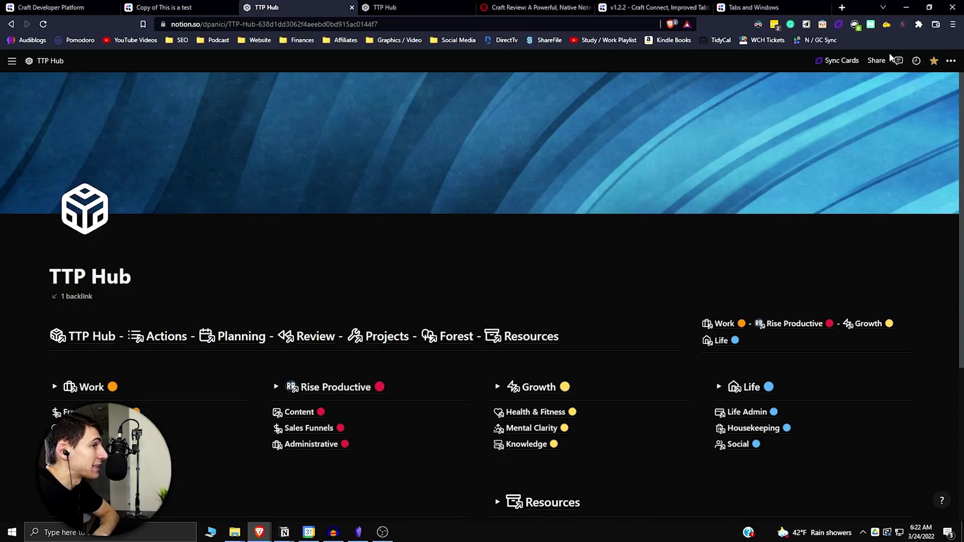
pyautogui.click(877, 61)
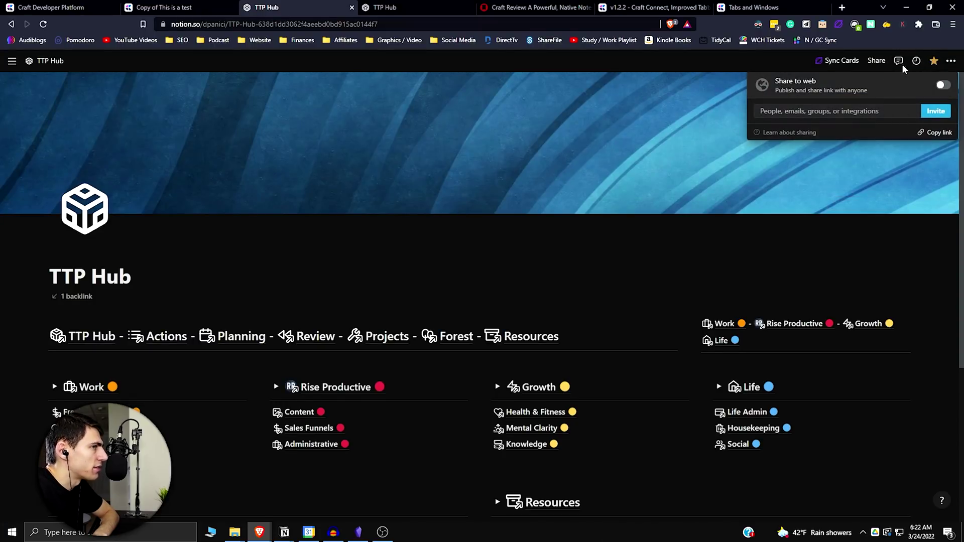
pyautogui.click(952, 61)
pyautogui.click(951, 60)
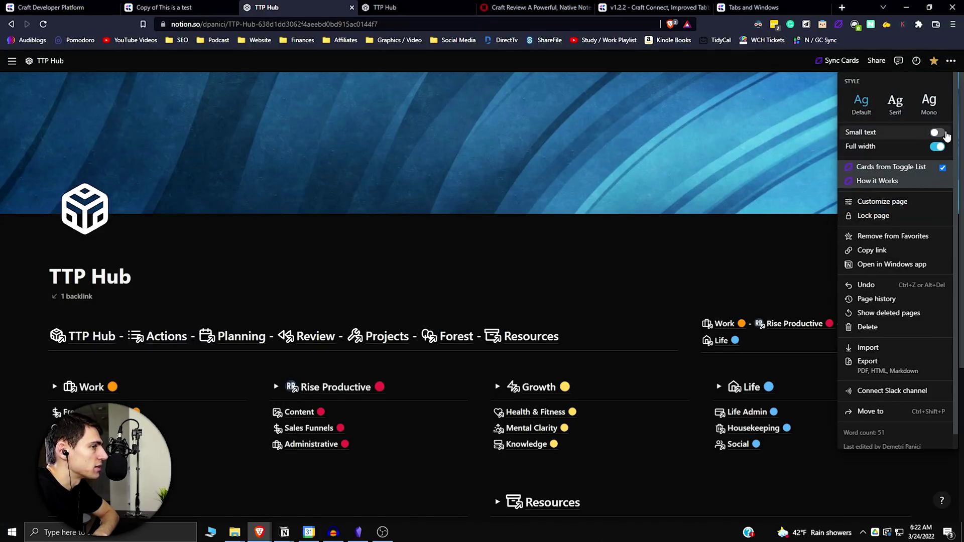
pyautogui.click(876, 366)
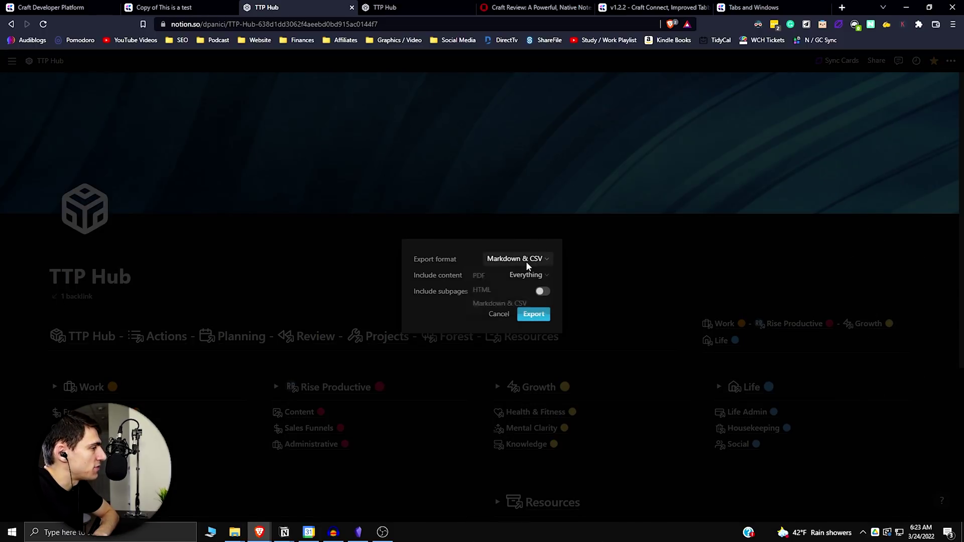
pyautogui.click(419, 273)
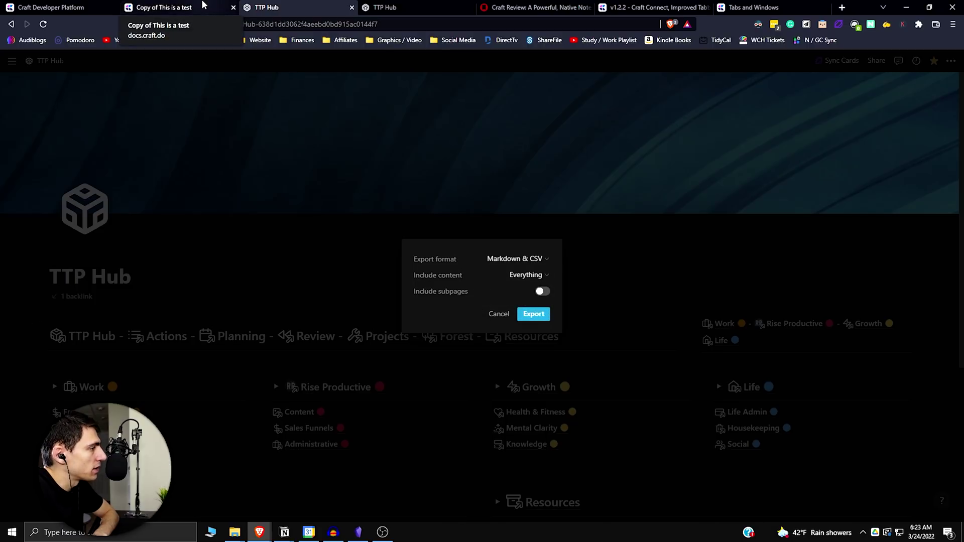
pyautogui.click(204, 5)
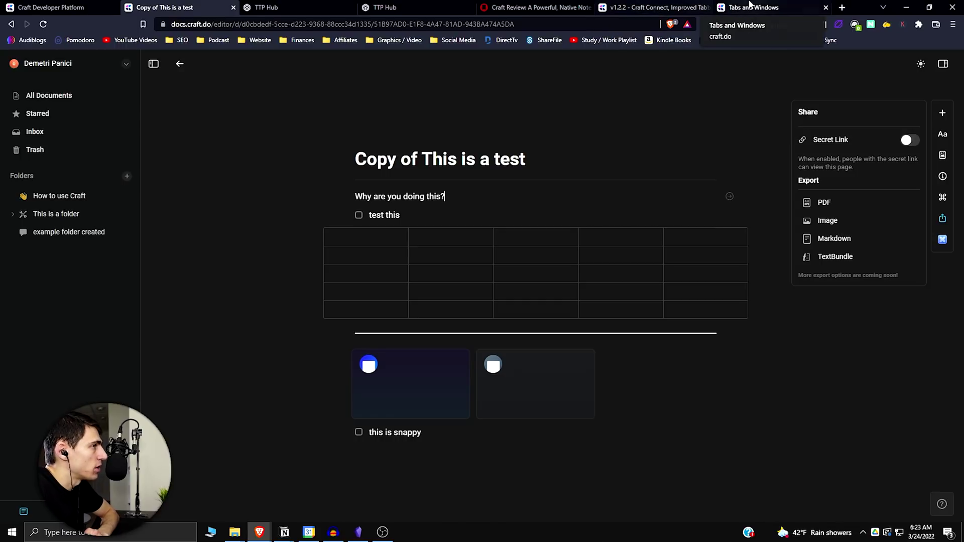
# Reopen the closed Craft pricing and Sharing Documents pages, and read how secret links and their options work in the sharing article.
pyautogui.hotkey('ctrl', 'shift', 't')
pyautogui.hotkey('ctrl', 'shift', 't')
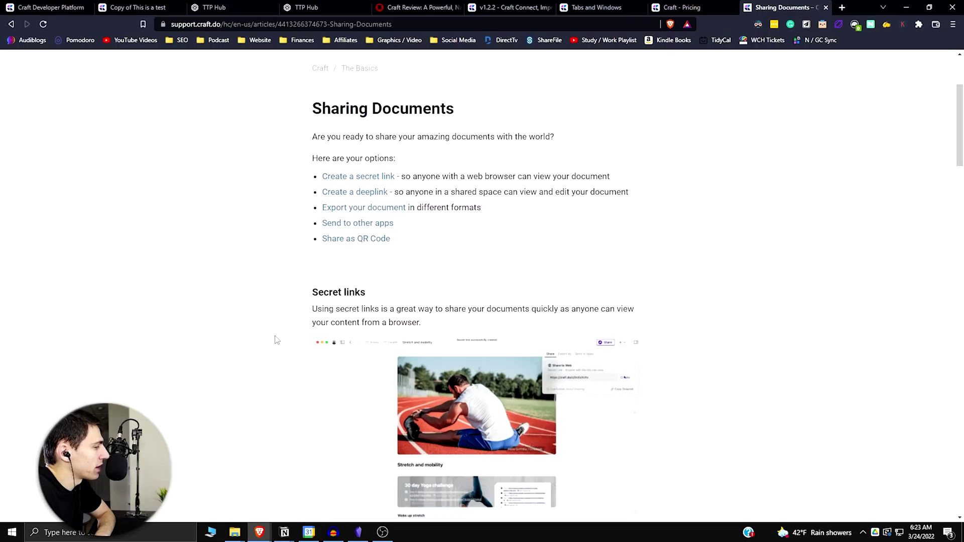
pyautogui.scroll(-1, 275, 340)
pyautogui.scroll(-1, 275, 340)
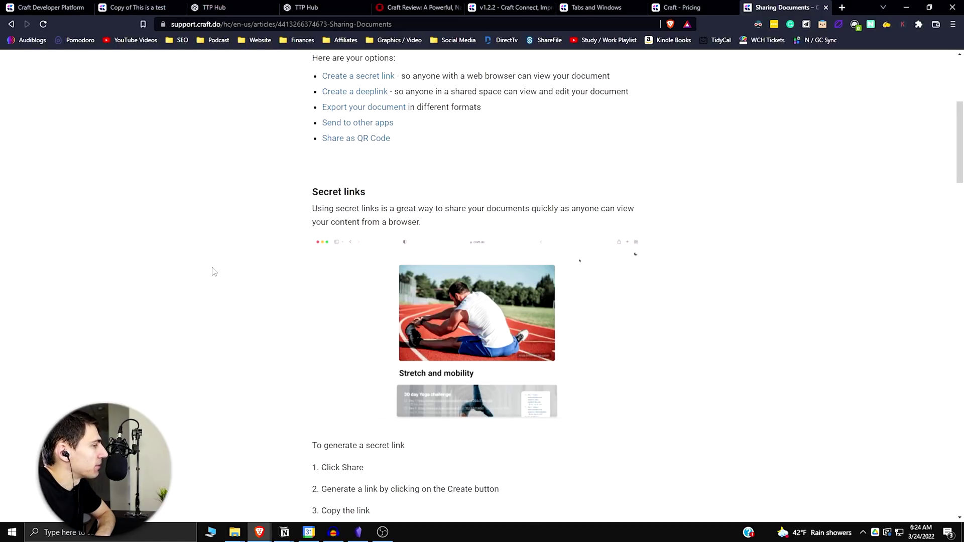
pyautogui.scroll(-1, 213, 271)
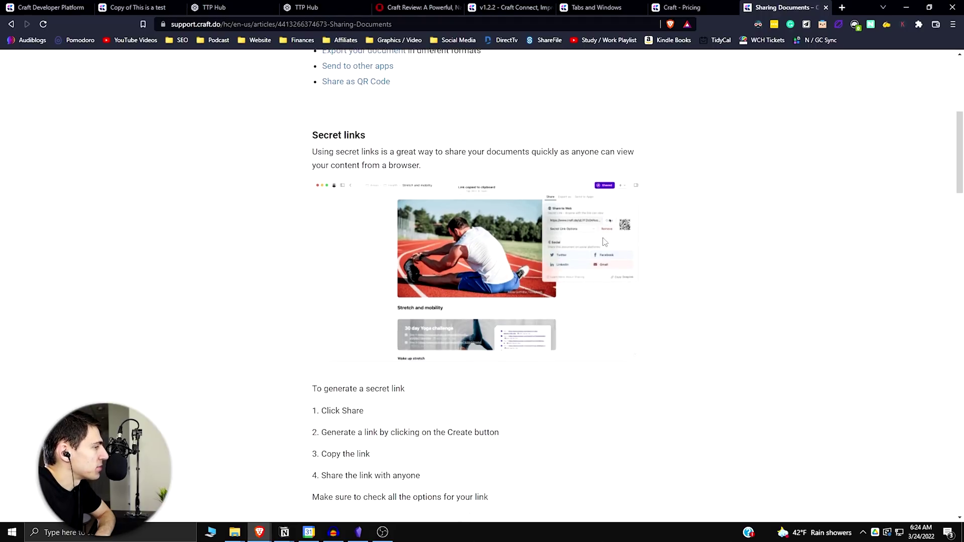
pyautogui.scroll(-2, 380, 337)
pyautogui.scroll(-3, 380, 337)
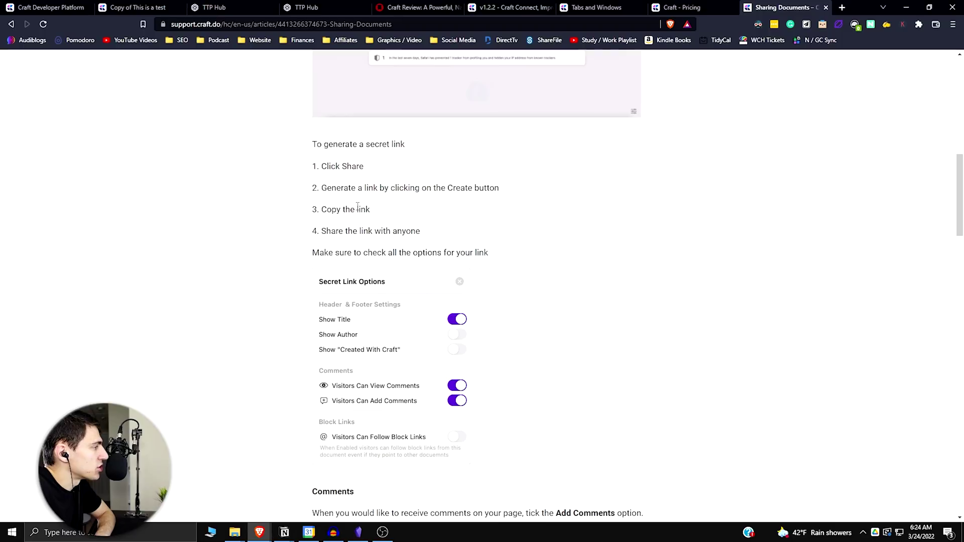
pyautogui.scroll(-2, 395, 277)
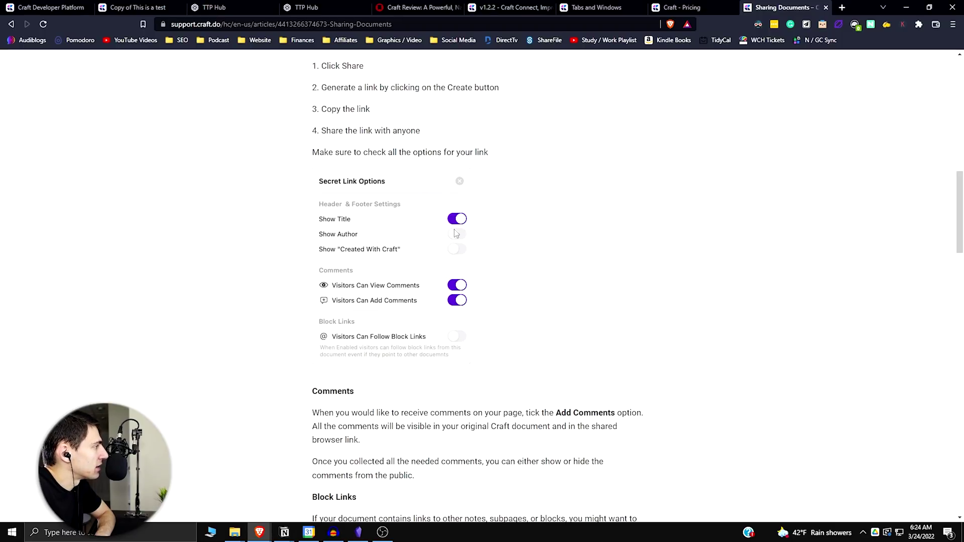
# Switch to the Craft pricing page, dismiss its page search, and check the plan comparison for Sharing, Import & Export.
pyautogui.click(682, 7)
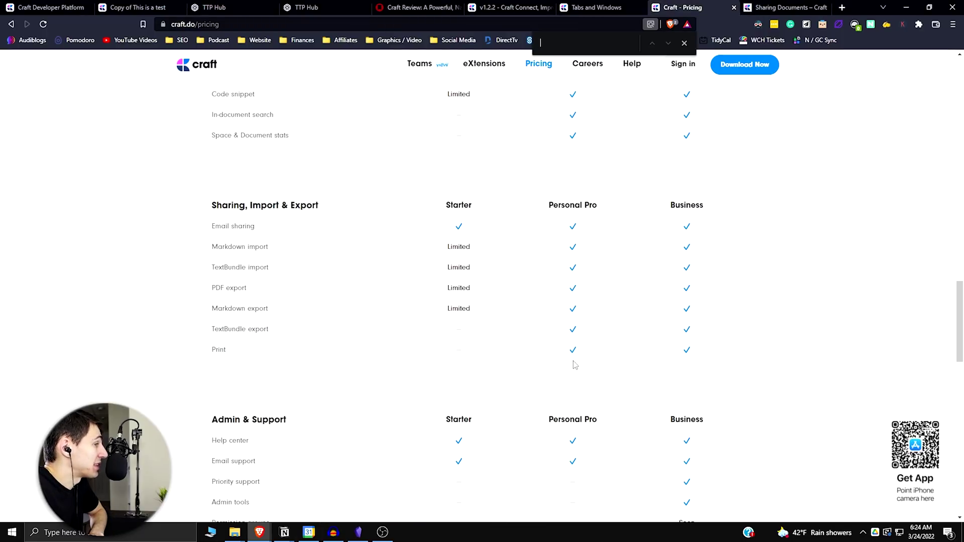
pyautogui.click(684, 45)
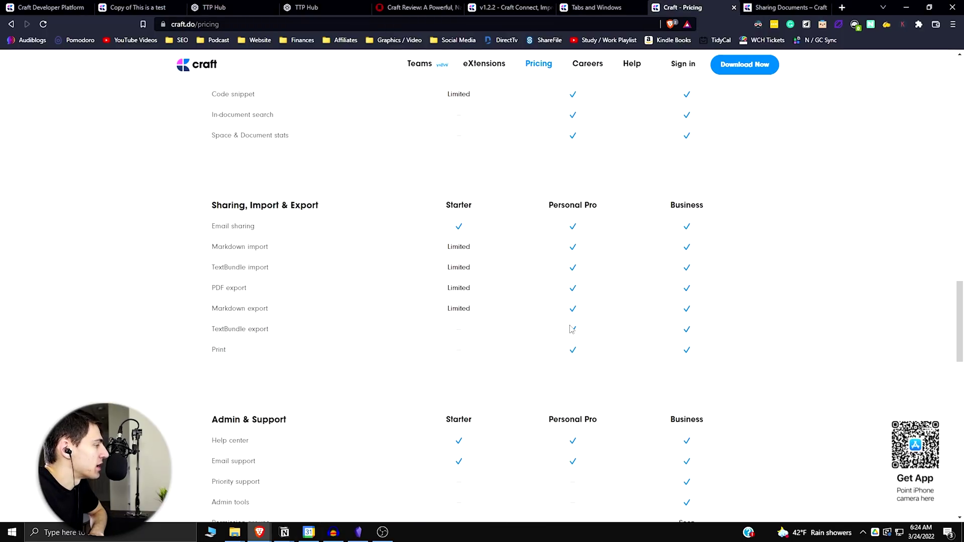